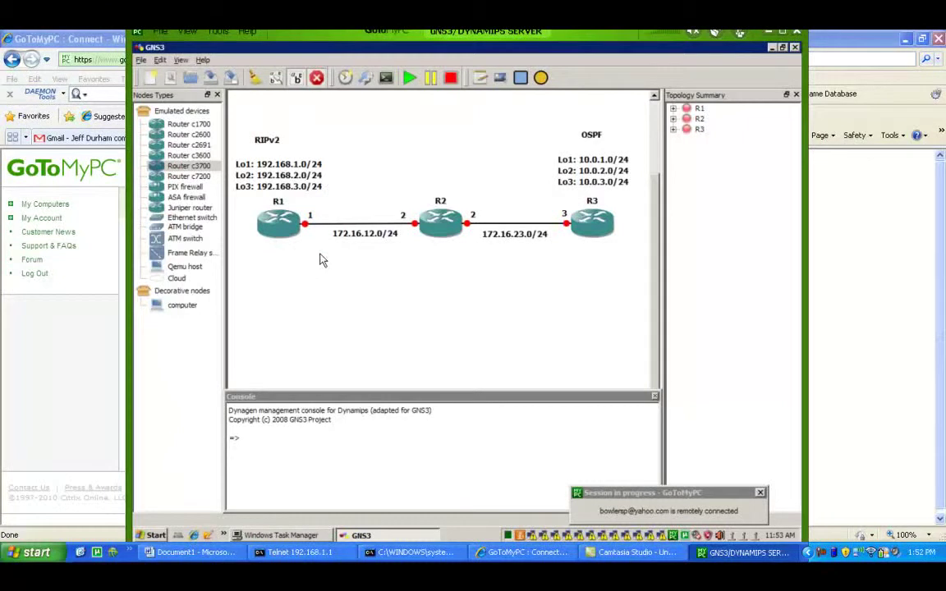
# Select the RIPv2 and OSPF labels on the topology, then deselect them
pyautogui.click(277, 145)
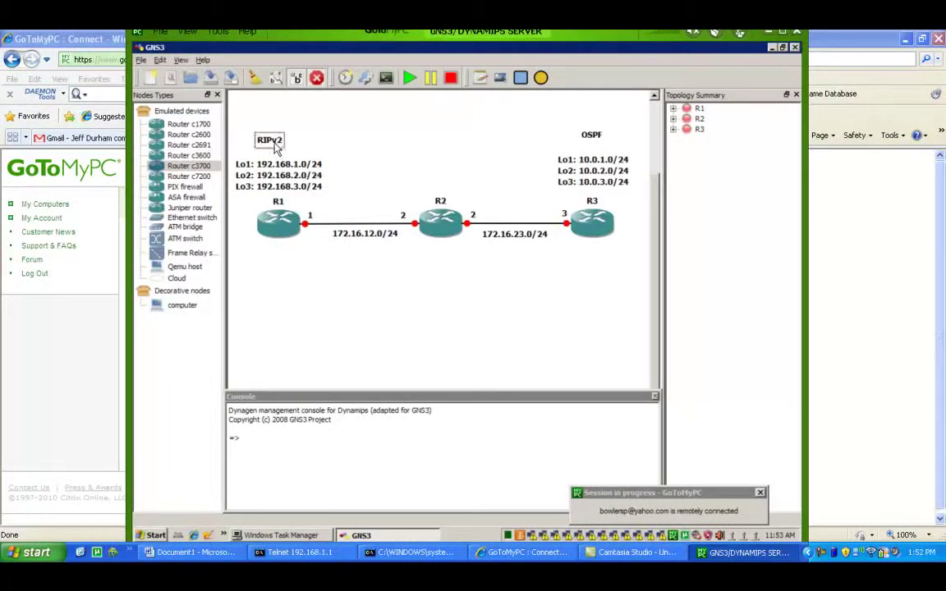
pyautogui.click(595, 140)
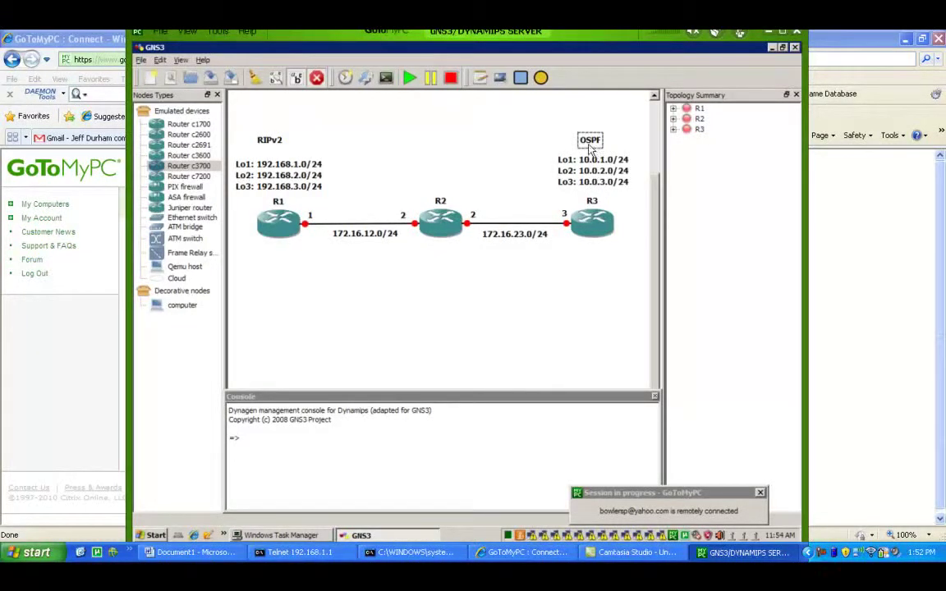
pyautogui.click(433, 164)
# Cancel a stray link started from R1 and start router R2
pyautogui.click(282, 222)
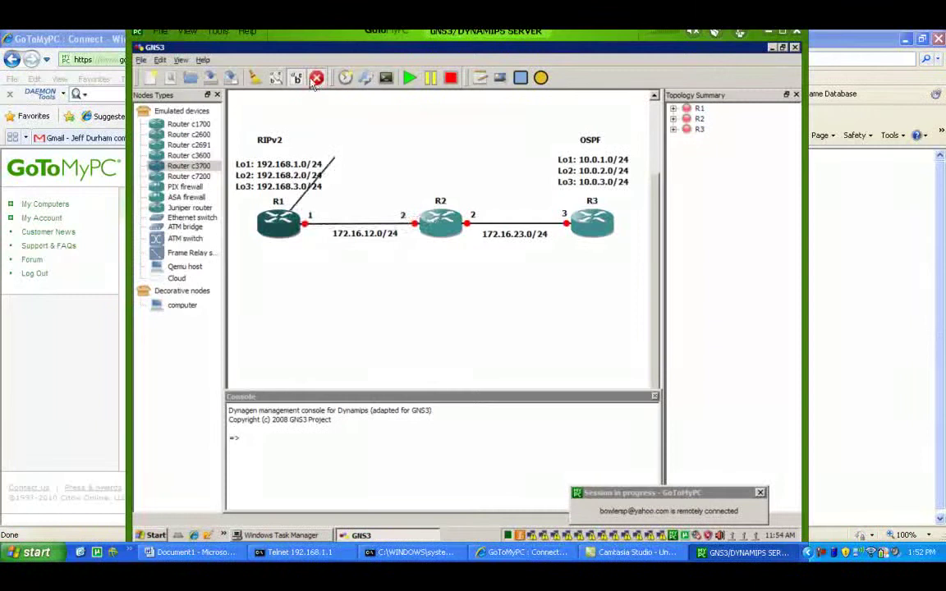
pyautogui.press('Escape')
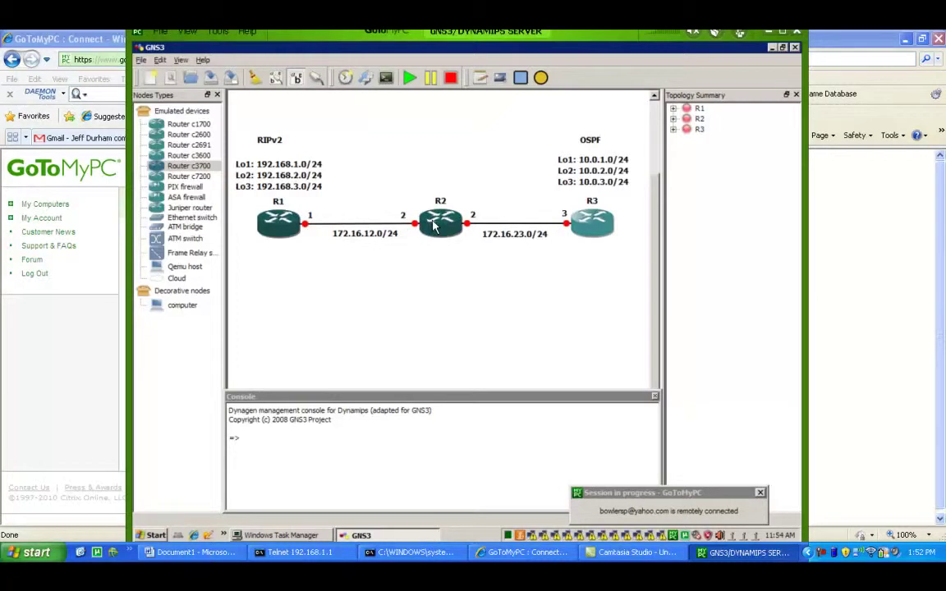
pyautogui.rightClick(436, 228)
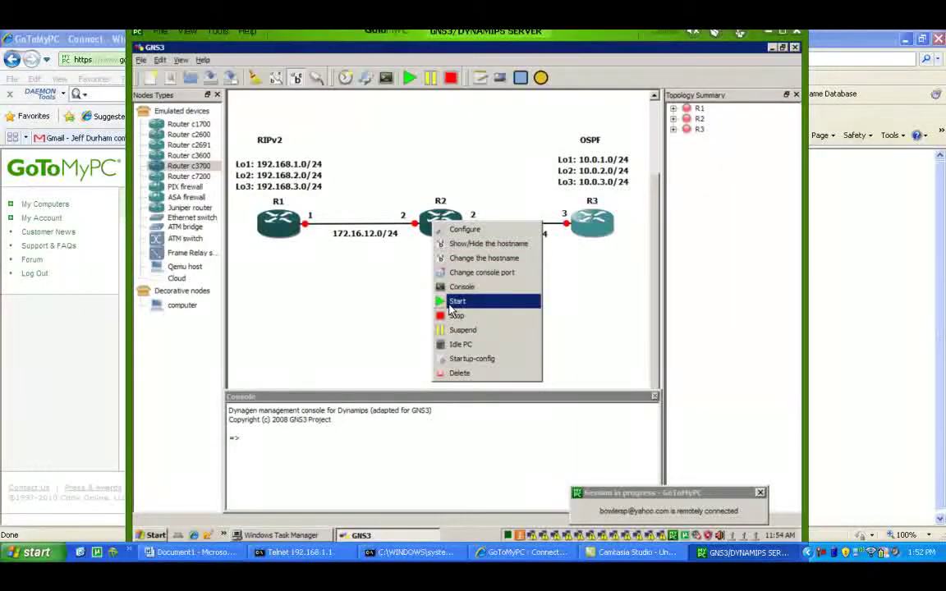
pyautogui.click(457, 301)
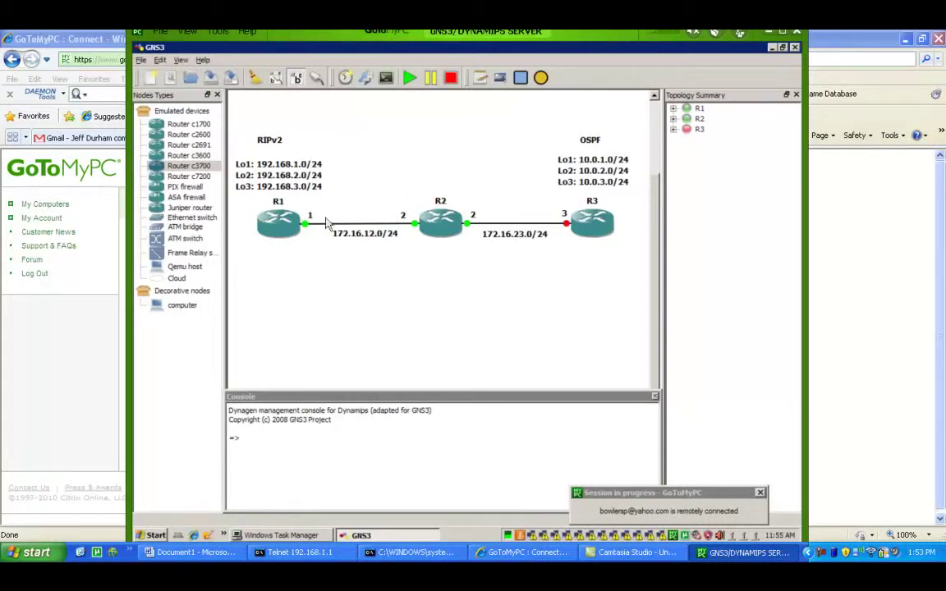
# Open R1's console and answer 'no' to the initial configuration dialog
pyautogui.rightClick(276, 229)
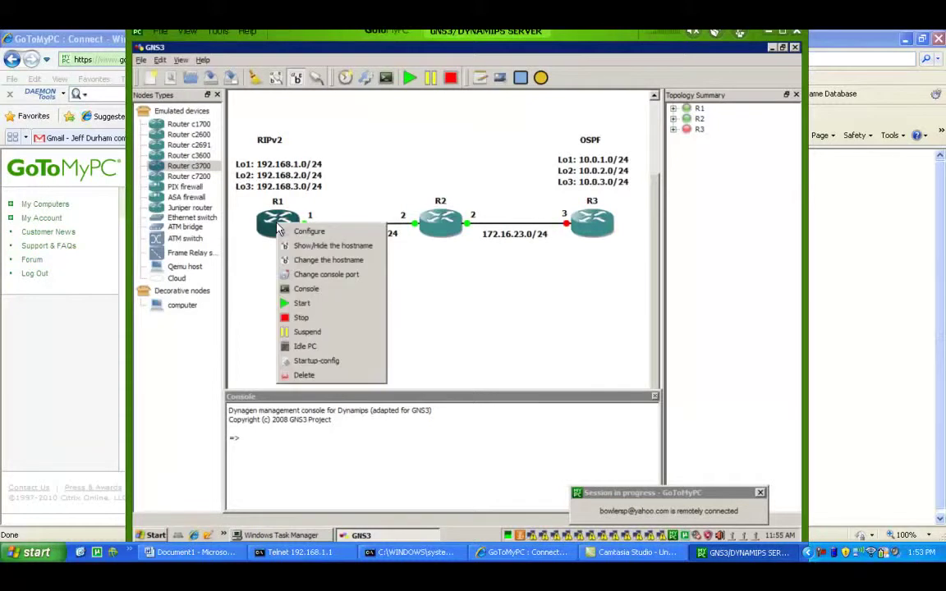
pyautogui.click(289, 290)
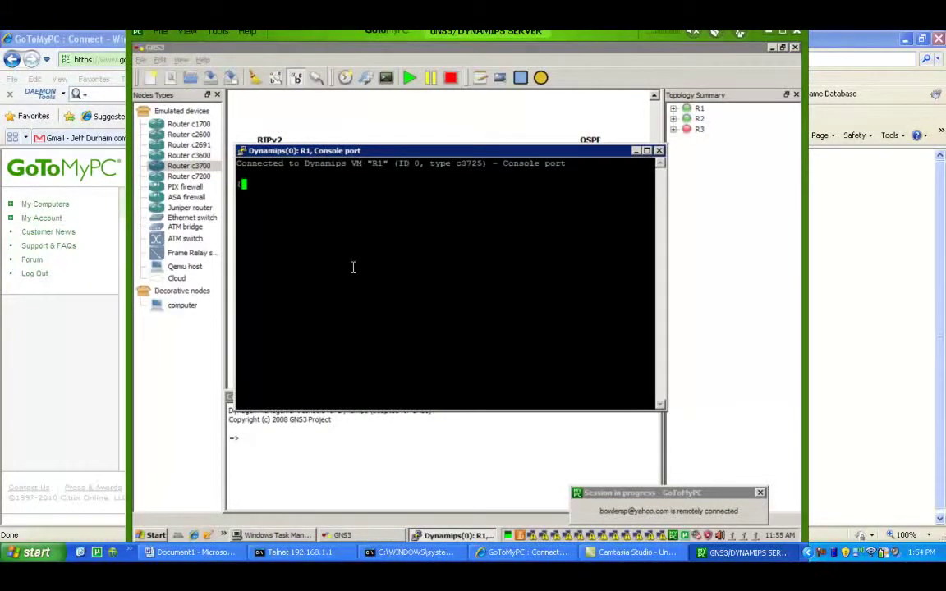
pyautogui.press('Return')
pyautogui.press('Return')
pyautogui.press('Return')
pyautogui.write('no')
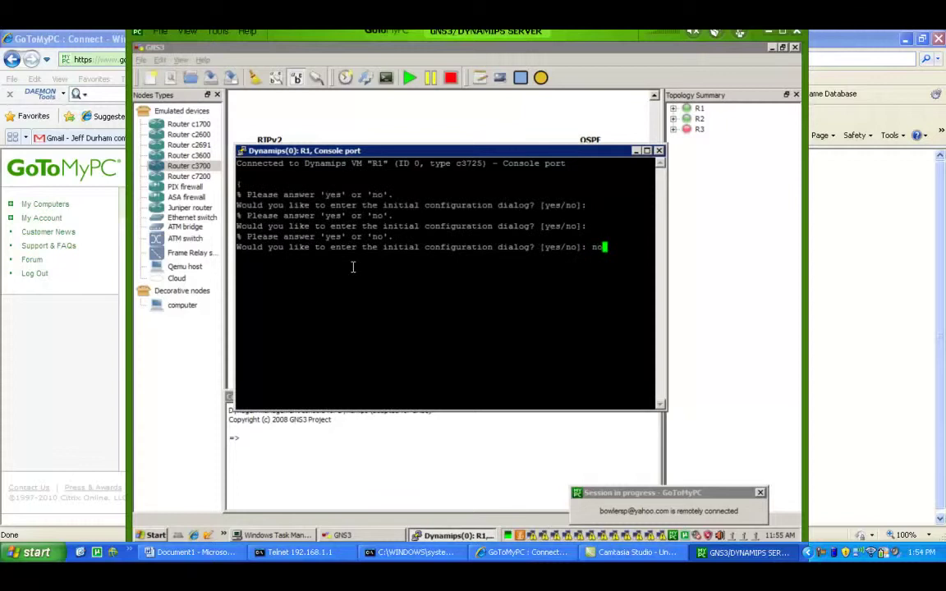
pyautogui.press('Return')
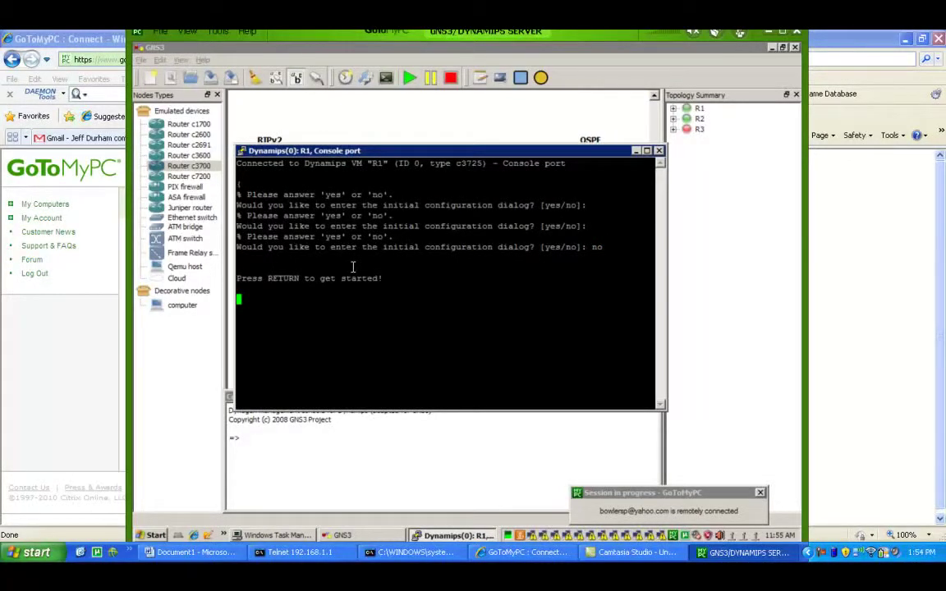
pyautogui.press('Return')
pyautogui.press('Return')
pyautogui.press('Return')
pyautogui.press('Return')
pyautogui.press('Return')
pyautogui.press('Return')
pyautogui.press('Return')
pyautogui.press('Return')
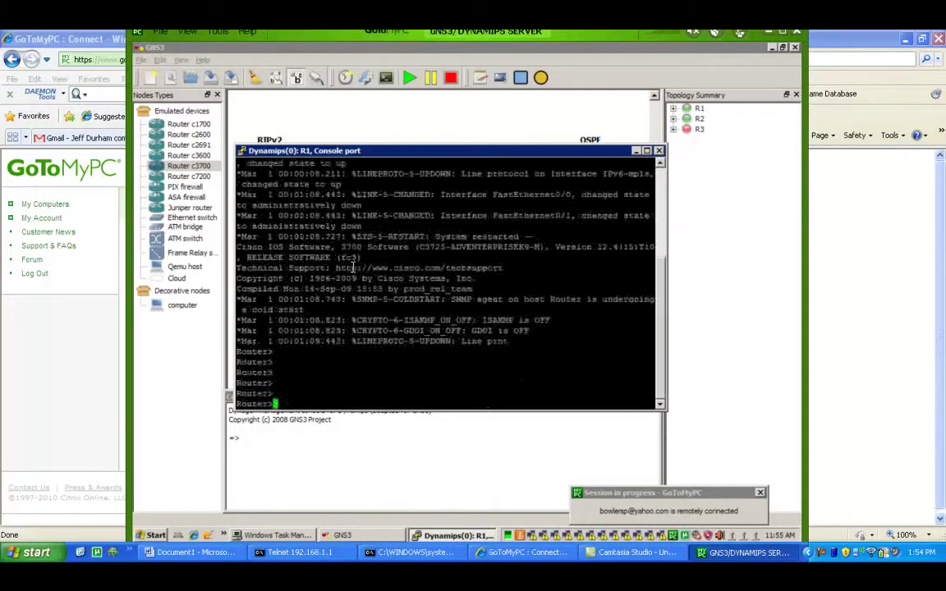
# Enter global configuration mode with en and config t, and set hostname R1
pyautogui.write('en')
pyautogui.press('Return')
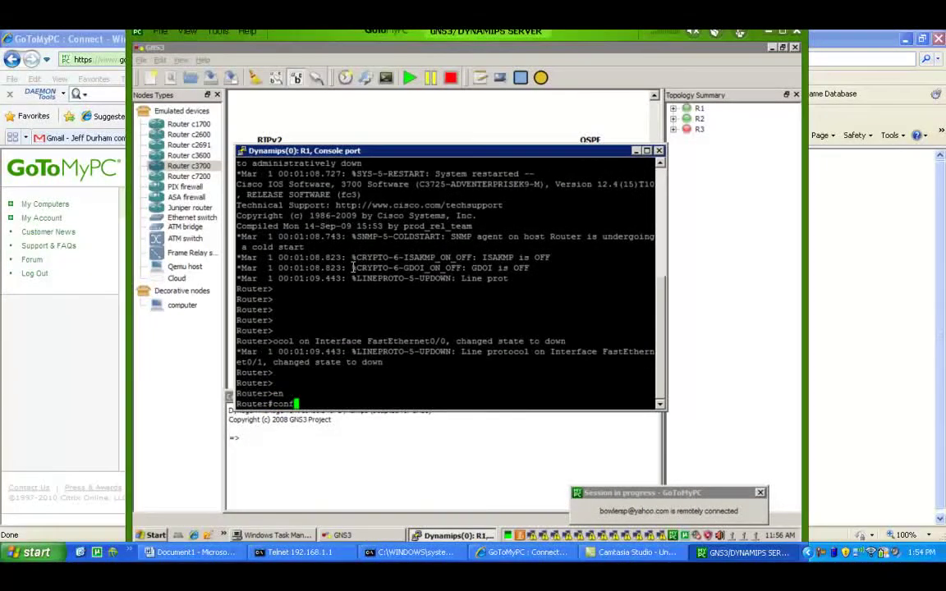
pyautogui.write('config t')
pyautogui.press('Return')
pyautogui.write('hos')
pyautogui.press('Tab')
pyautogui.write('R1')
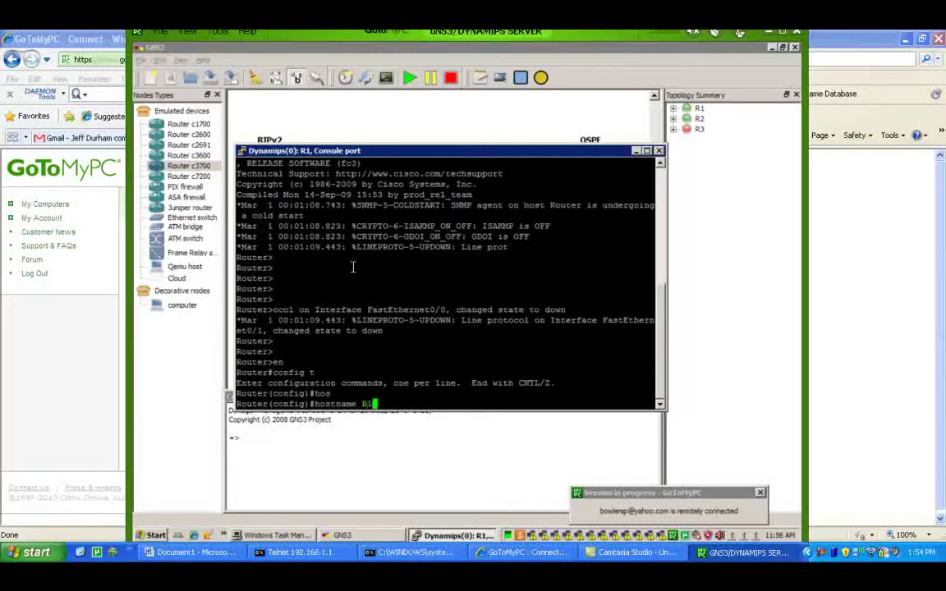
pyautogui.press('Return')
# Disable the exec timeout on console line 0
pyautogui.write('line con 0')
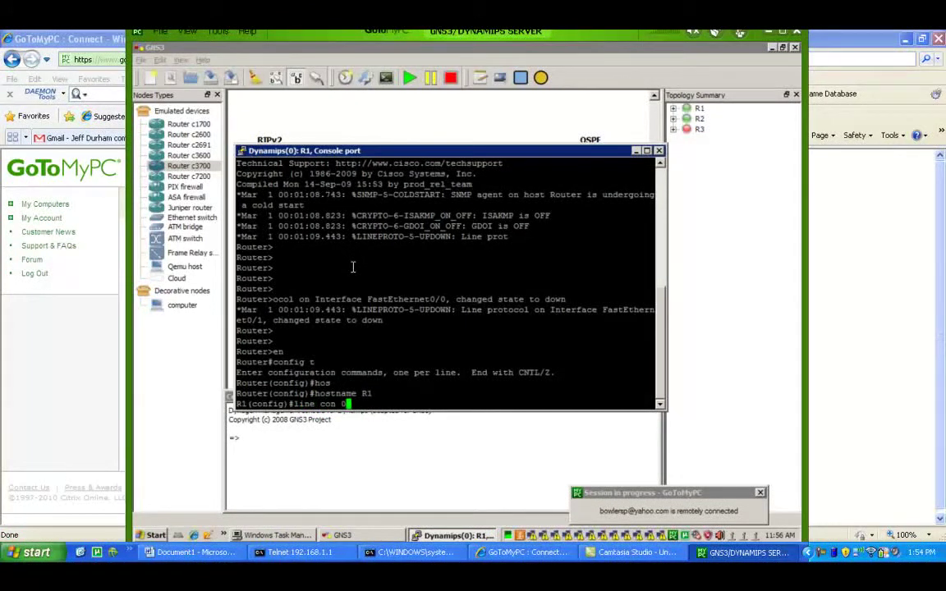
pyautogui.press('Return')
pyautogui.write('no exec-tim')
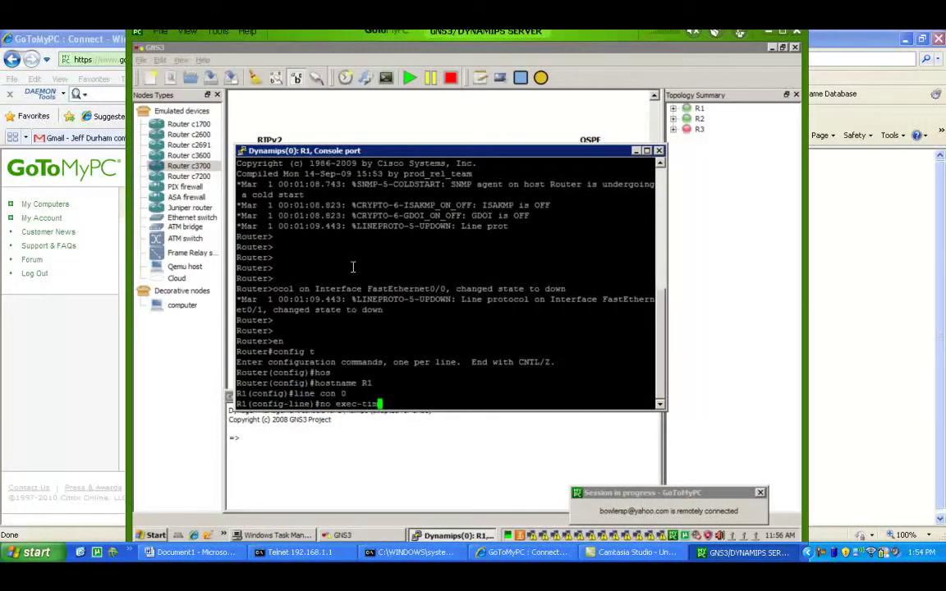
pyautogui.press('Tab')
pyautogui.press('Return')
pyautogui.press('Return')
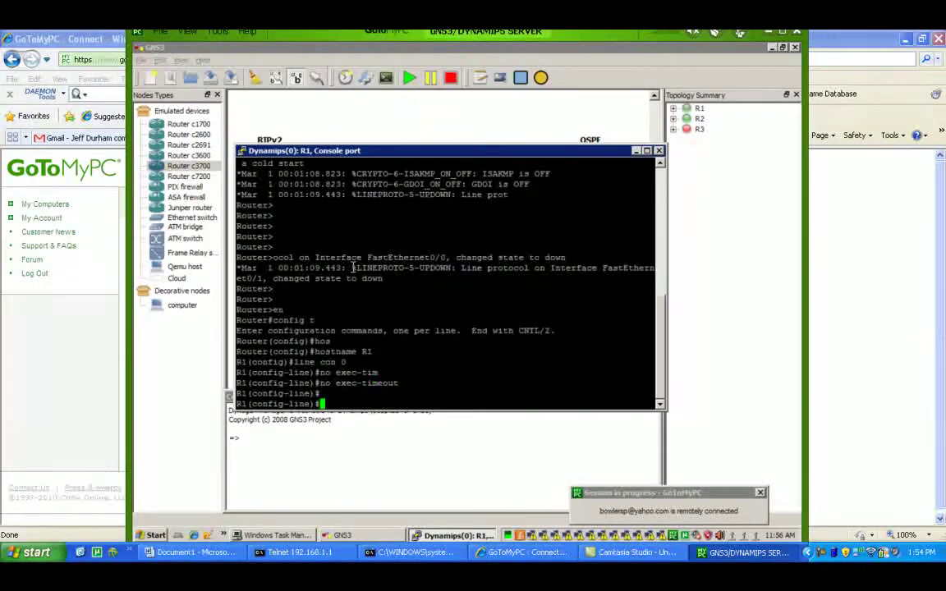
pyautogui.press('Return')
pyautogui.press('Return')
pyautogui.press('Return')
pyautogui.press('Return')
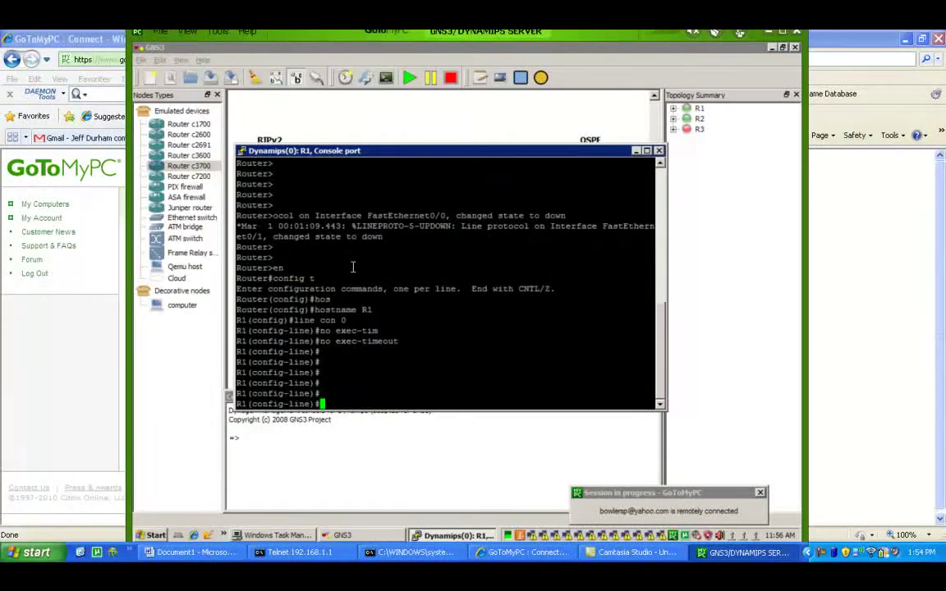
pyautogui.write('int fa0/0')
# Give FastEthernet0/0 address 172.16.12.1 255.255.255.0 and bring it up with no shut
pyautogui.press('Return')
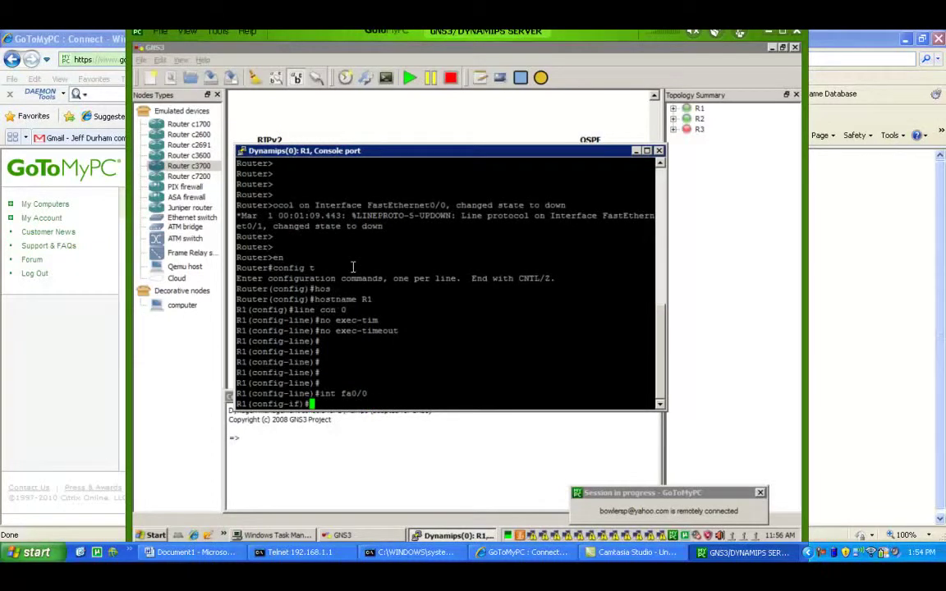
pyautogui.write('ip add')
pyautogui.press('Tab')
pyautogui.write('12')
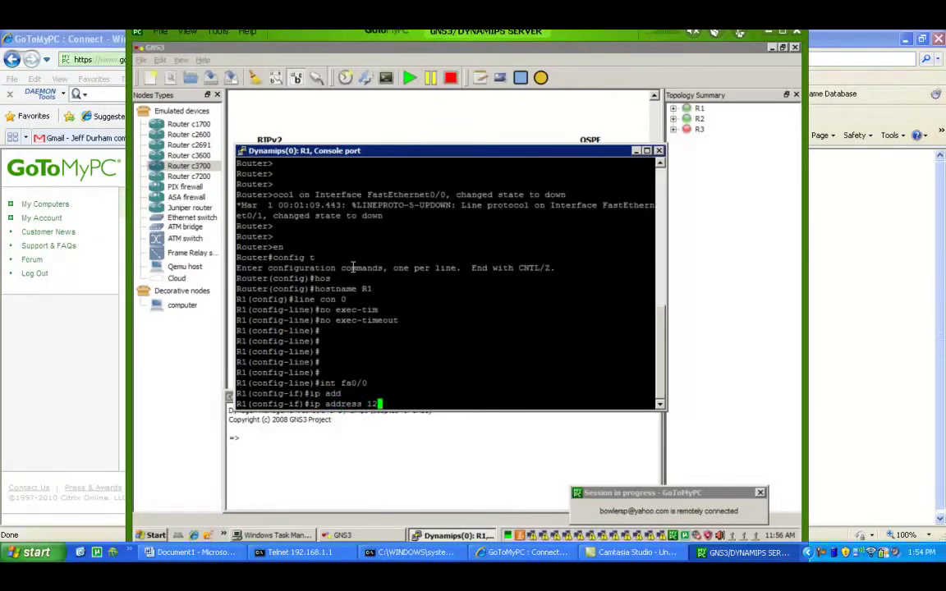
pyautogui.press('BackSpace')
pyautogui.write('72.16.11')
pyautogui.write('.1 255.2')
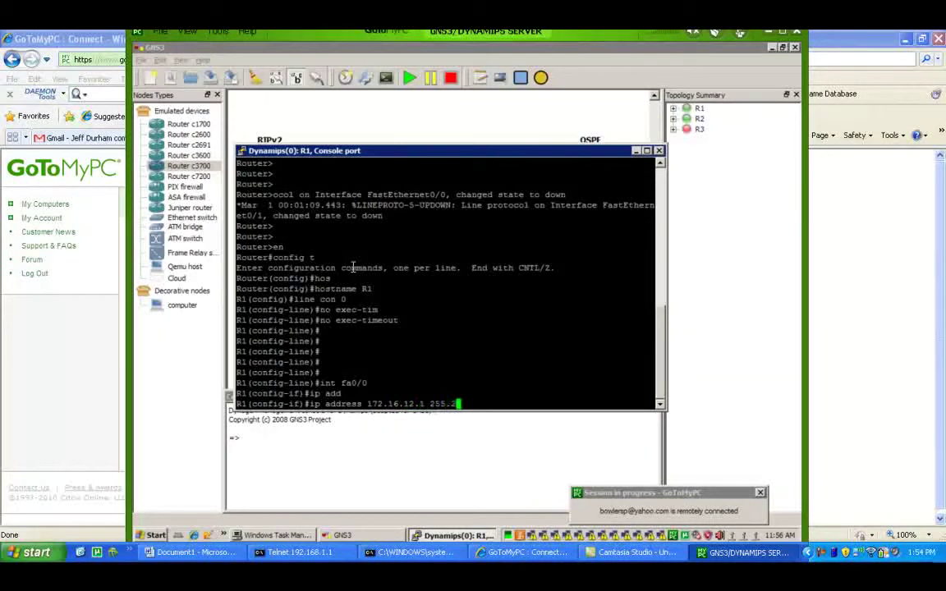
pyautogui.write('55.255.0')
pyautogui.press('Return')
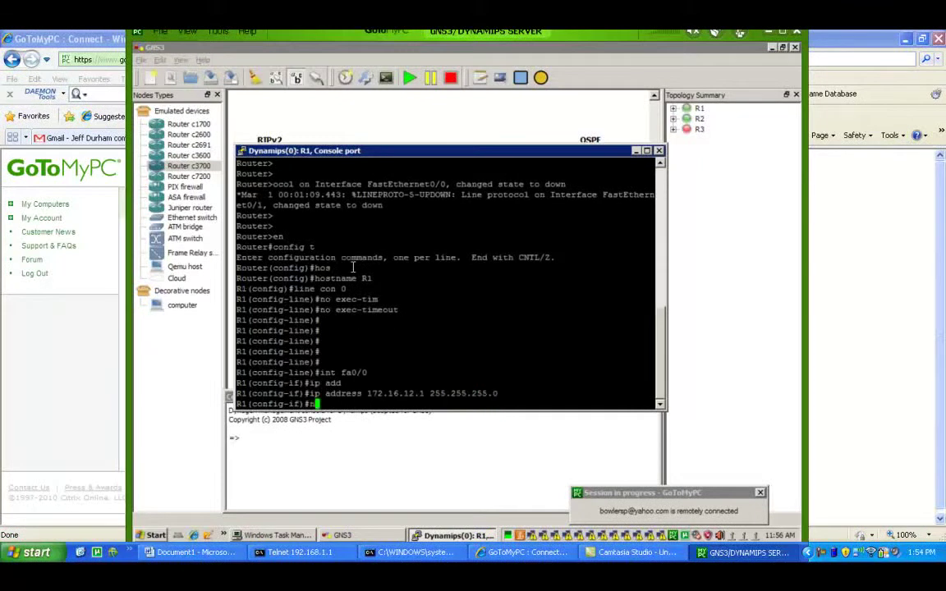
pyautogui.write('no shut')
pyautogui.press('Return')
# Create Loopback0 with 192.168.1.1 255.255.255.0, then exit interface configuration
pyautogui.press('Return')
pyautogui.press('Return')
pyautogui.press('Return')
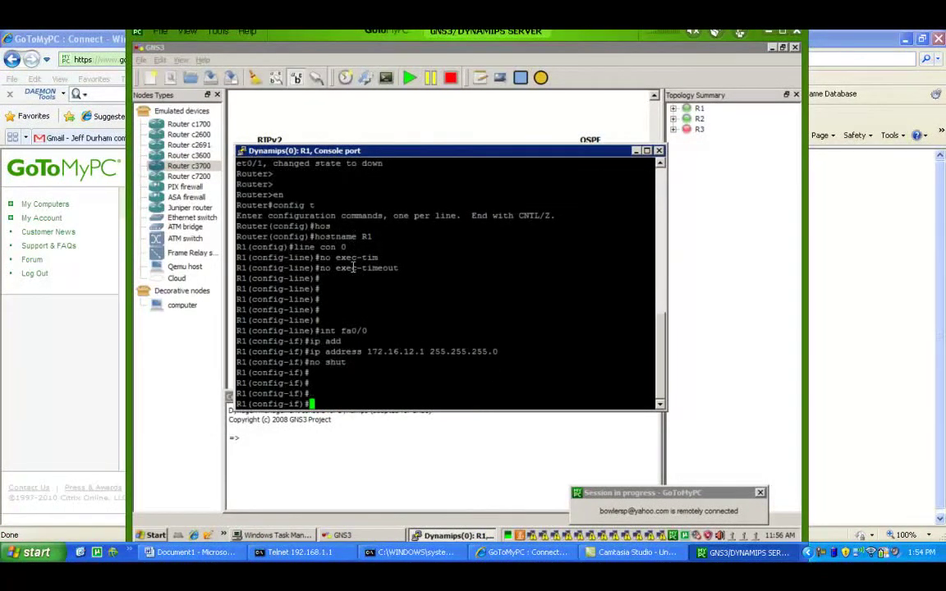
pyautogui.write('int lo0')
pyautogui.press('Return')
pyautogui.write('ip add')
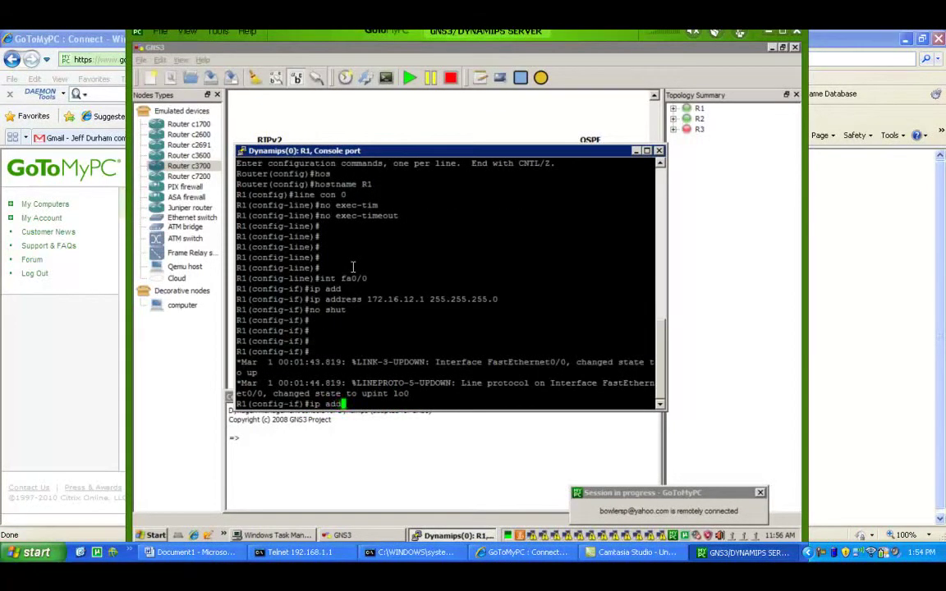
pyautogui.press('Tab')
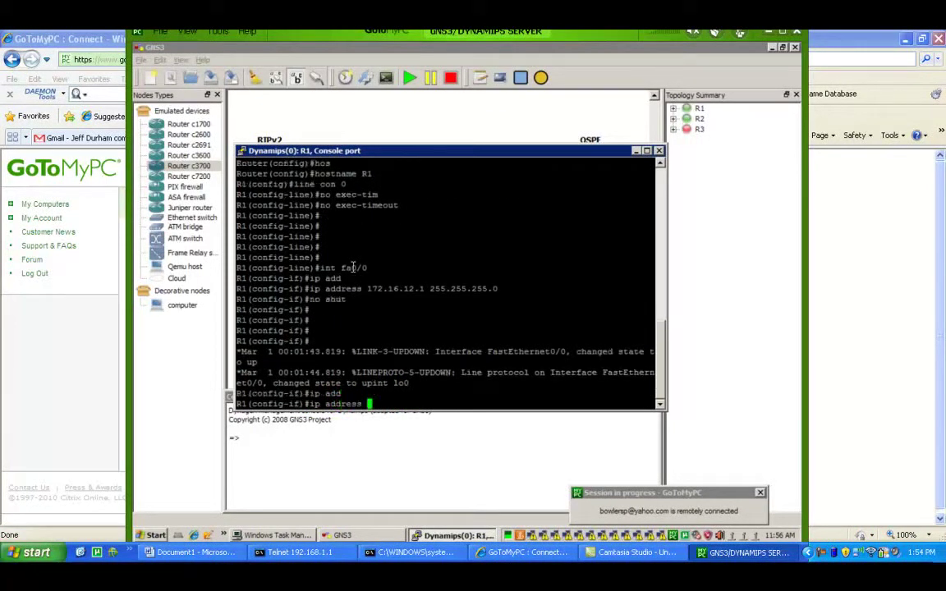
pyautogui.write('192.1')
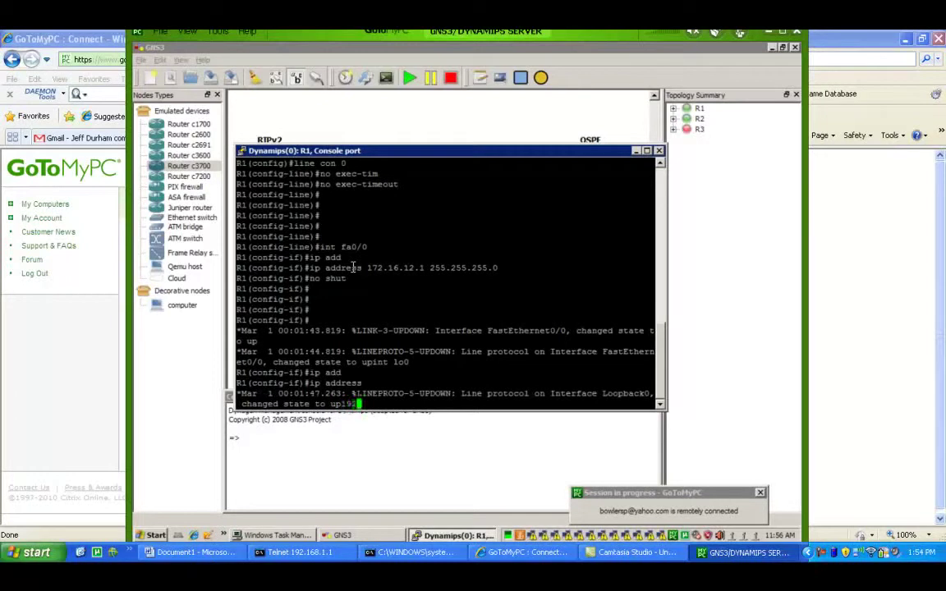
pyautogui.write('68.1.1 255.255.255.0')
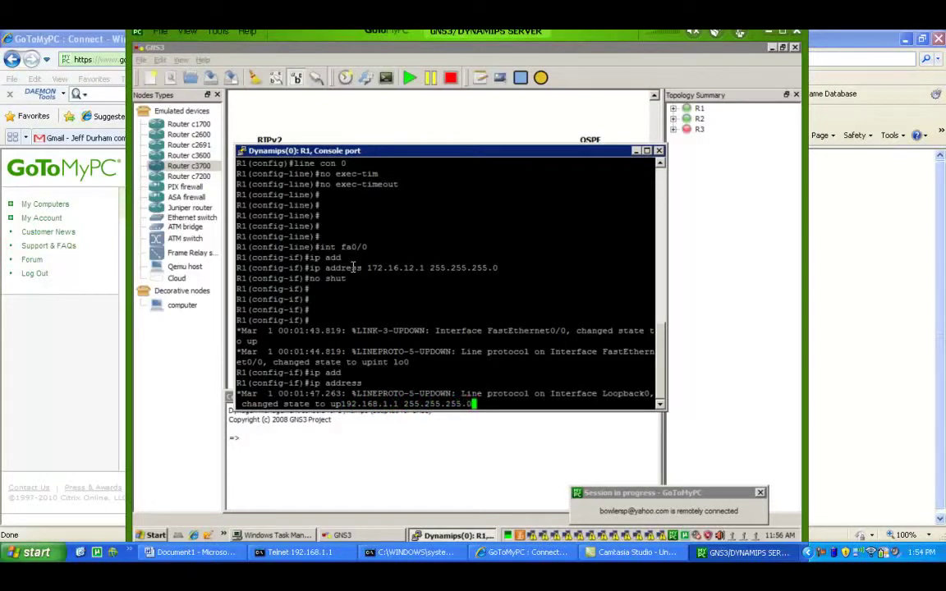
pyautogui.press('Return')
pyautogui.write('int lo1')
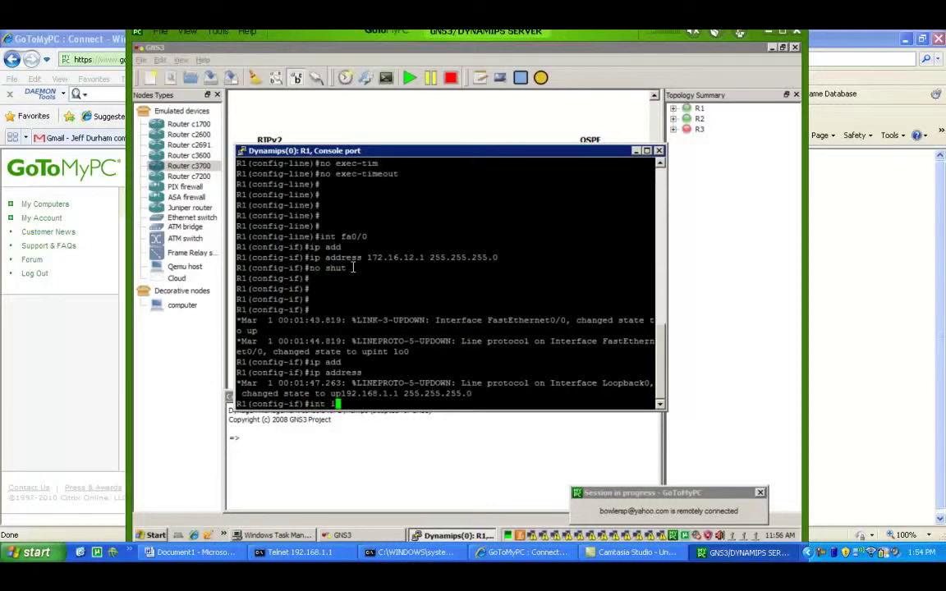
pyautogui.press('BackSpace')
pyautogui.press('BackSpace')
pyautogui.press('BackSpace')
pyautogui.press('BackSpace')
pyautogui.press('BackSpace')
pyautogui.press('BackSpace')
pyautogui.press('BackSpace')
pyautogui.write('exit')
pyautogui.press('Return')
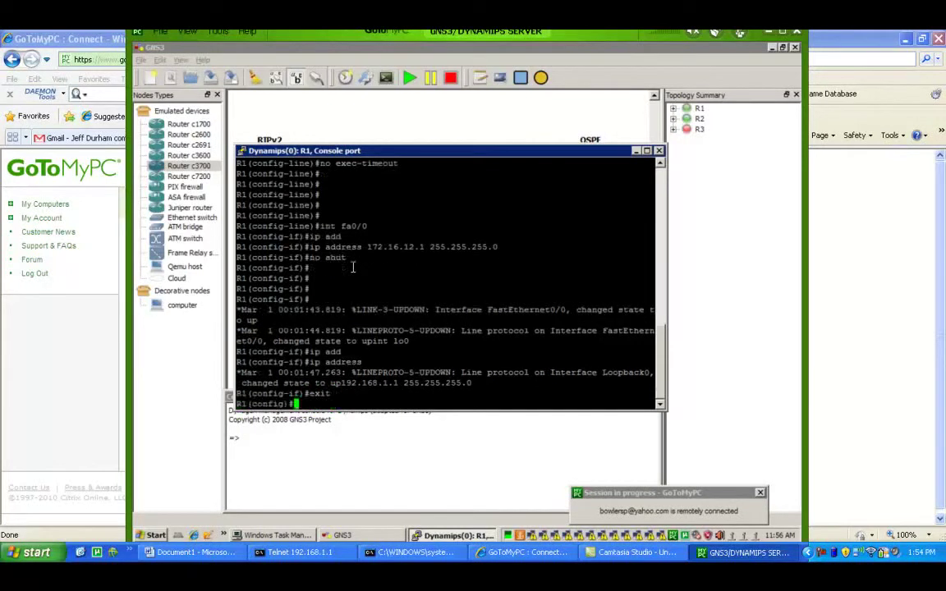
# Delete Loopback0 and give Loopback1 the address 192.168.1.1 255.255.255.0
pyautogui.write('no')
pyautogui.write('int lo0')
pyautogui.press('Return')
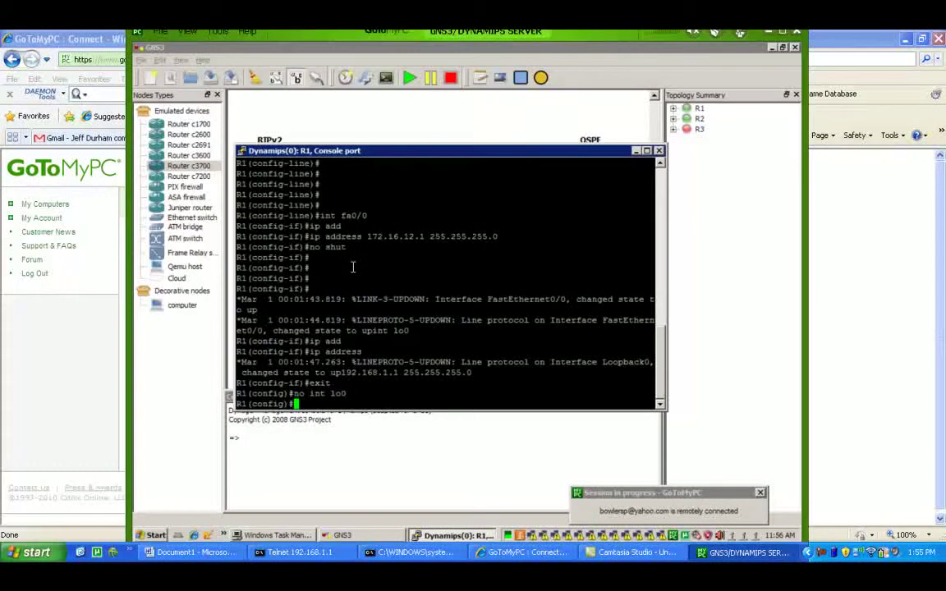
pyautogui.write('int lo1')
pyautogui.press('Return')
pyautogui.write('ip add')
pyautogui.press('Tab')
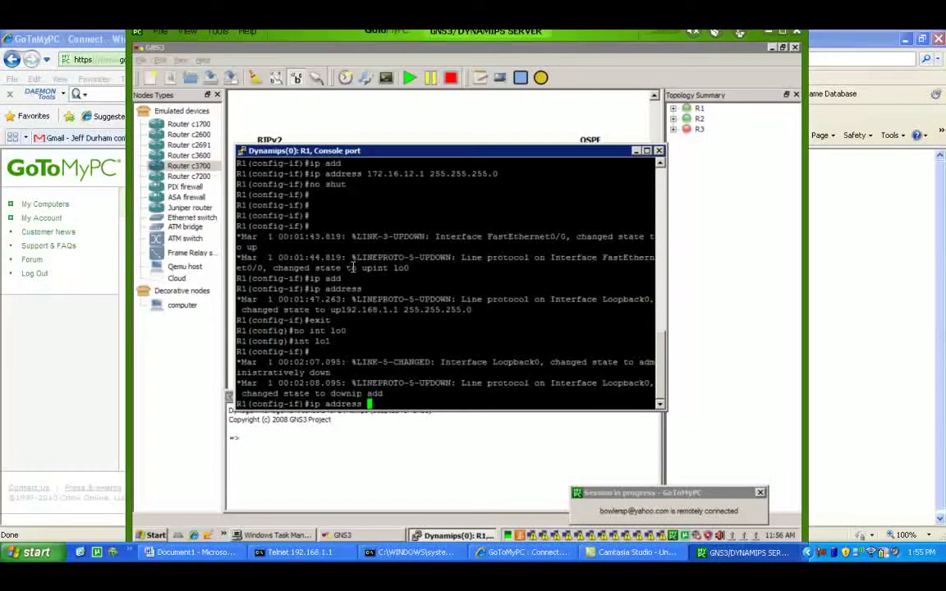
pyautogui.write('192.1')
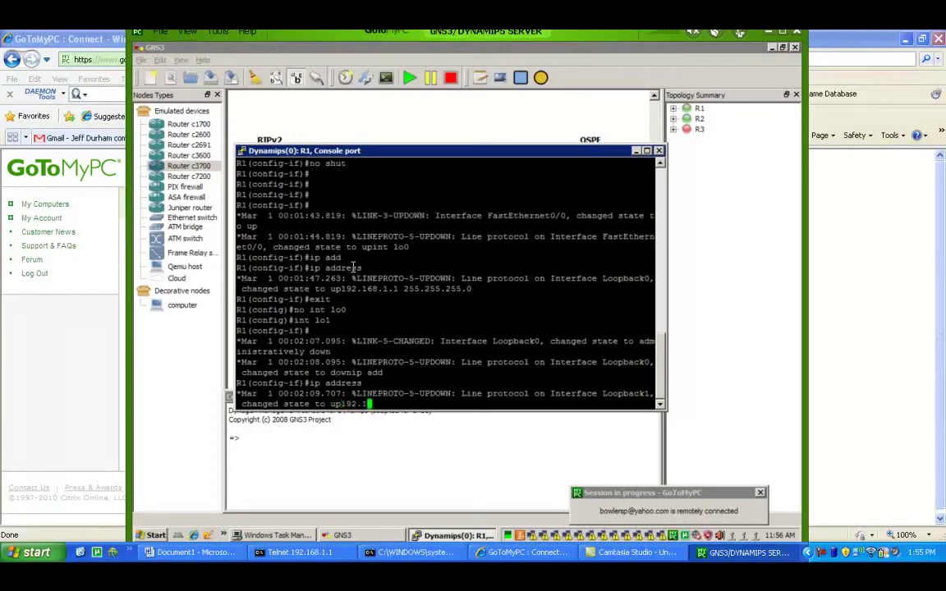
pyautogui.write('68.1.1 255.255.255.0')
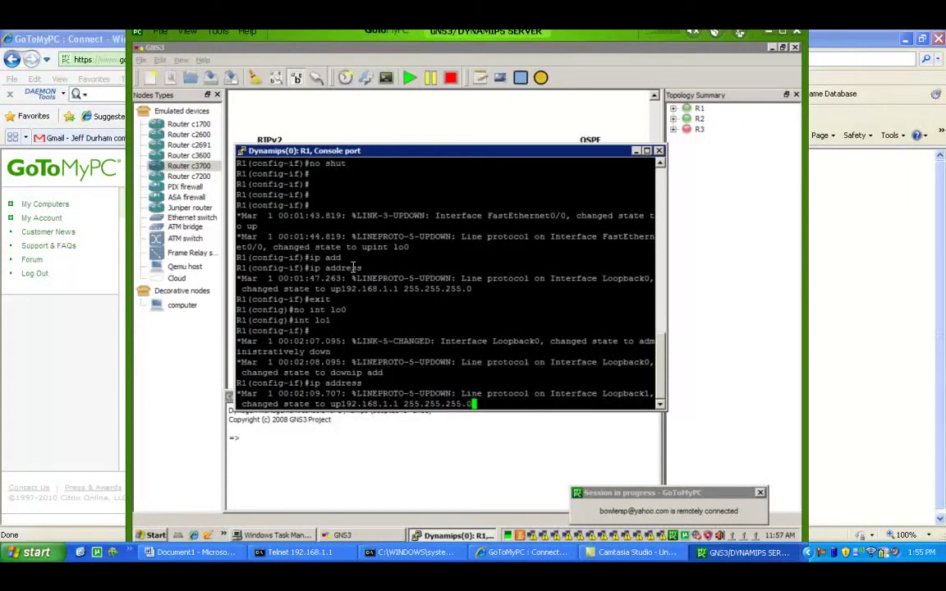
pyautogui.press('Return')
# Give Loopback2 the address 192.168.2.1 255.255.255.0
pyautogui.write('int lo0')
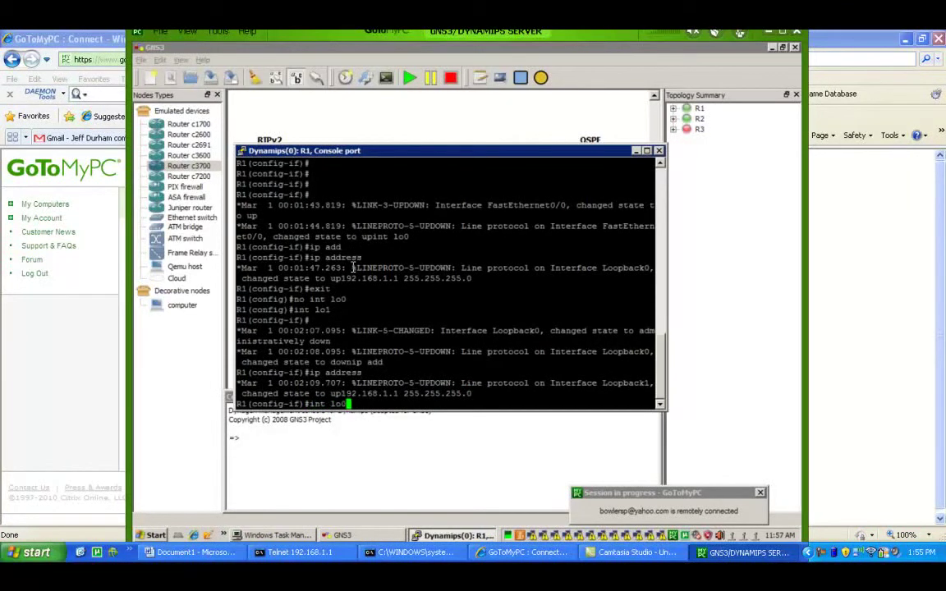
pyautogui.press('BackSpace')
pyautogui.write('2')
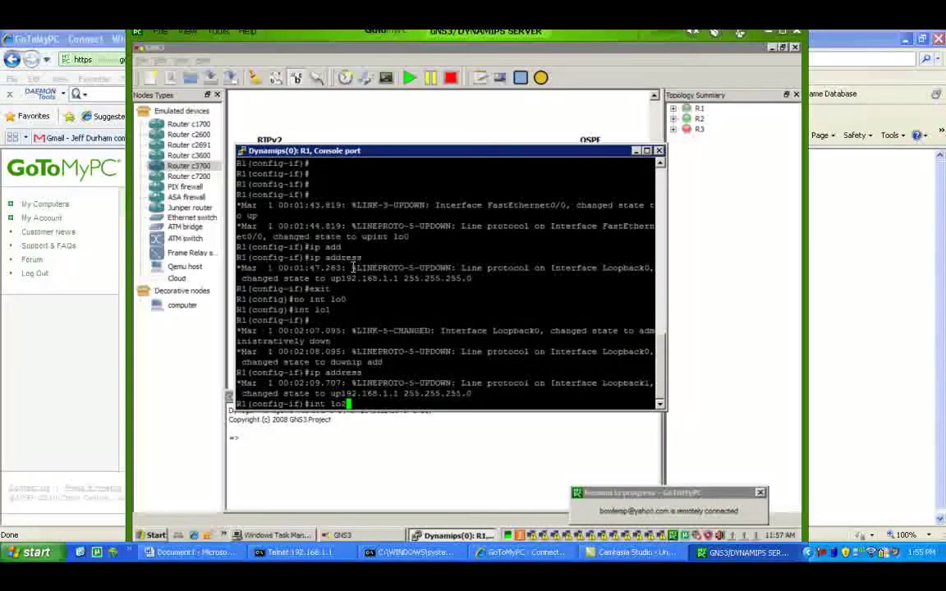
pyautogui.press('Return')
pyautogui.write('ip add')
pyautogui.press('Tab')
pyautogui.write('19')
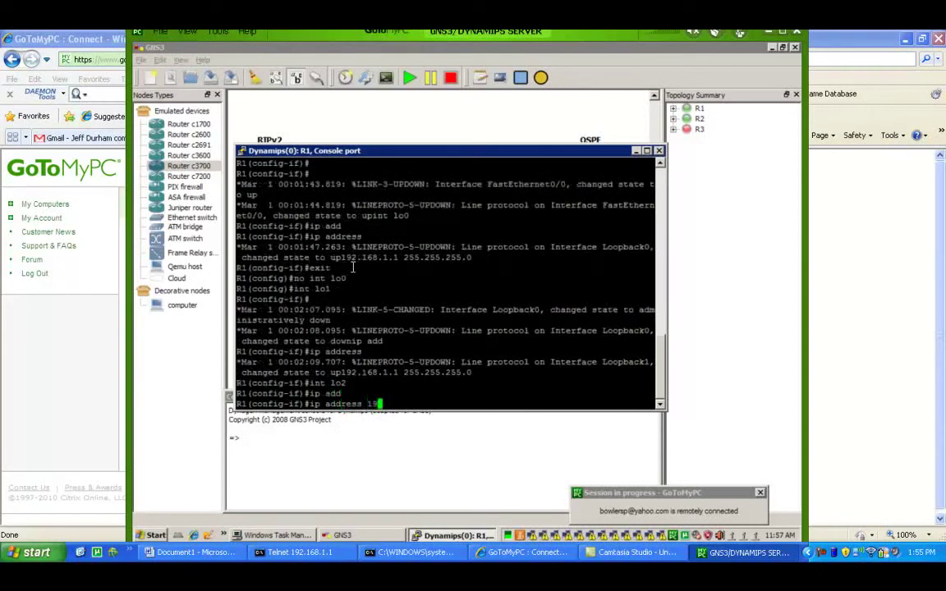
pyautogui.write('2.168.2.')
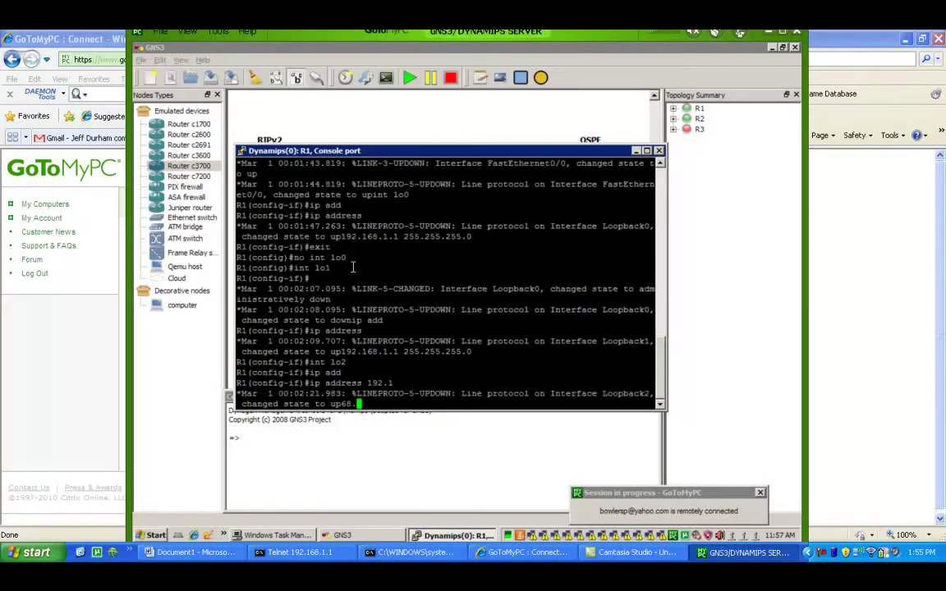
pyautogui.write('1 255.255.255.0')
pyautogui.press('Return')
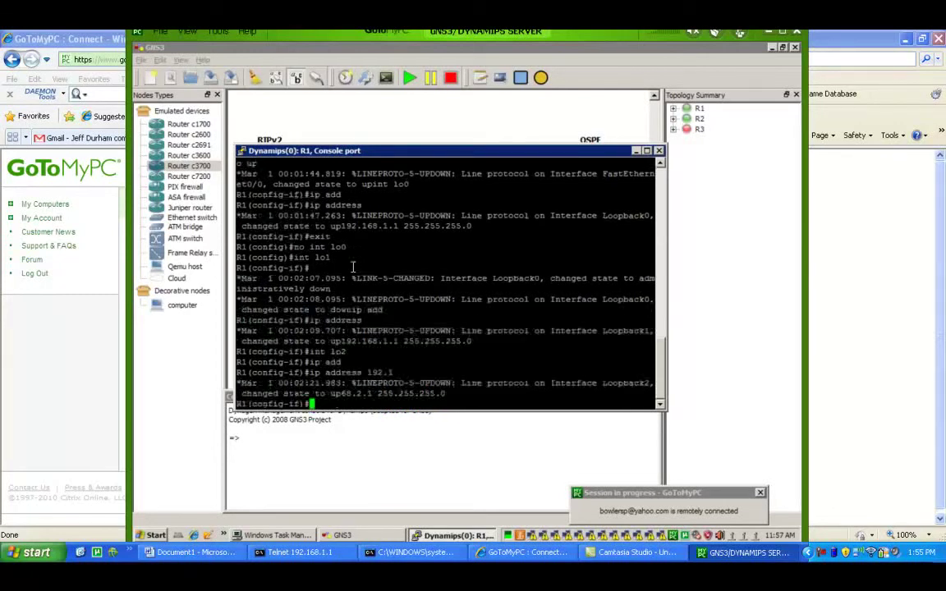
# Create Loopback3 and enter its address 192.168.3.1 255.255.255.0
pyautogui.write('int lo3')
pyautogui.press('Return')
pyautogui.write('ip add')
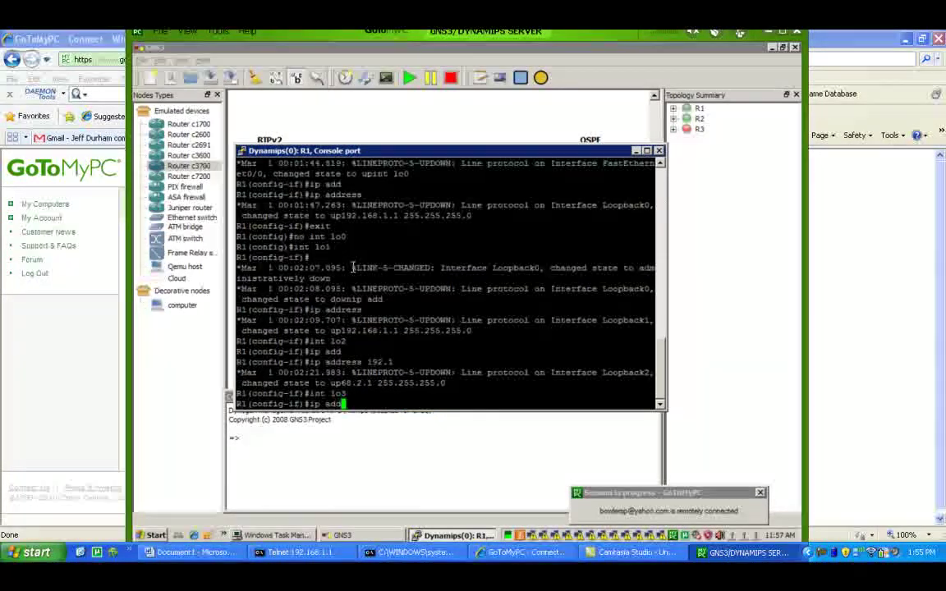
pyautogui.press('Tab')
pyautogui.write('19')
pyautogui.write('2.168')
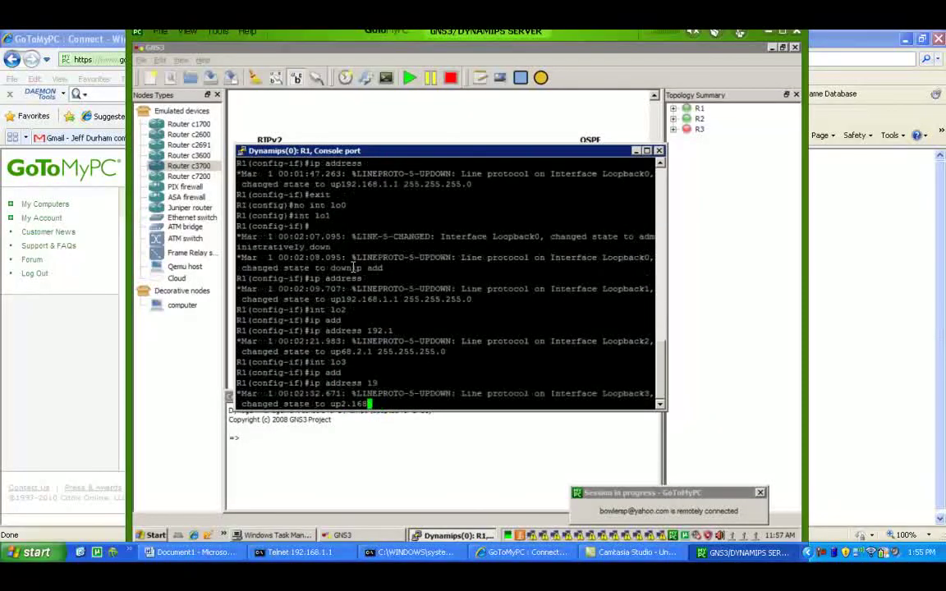
pyautogui.write('.3.1 255.255.255.0')
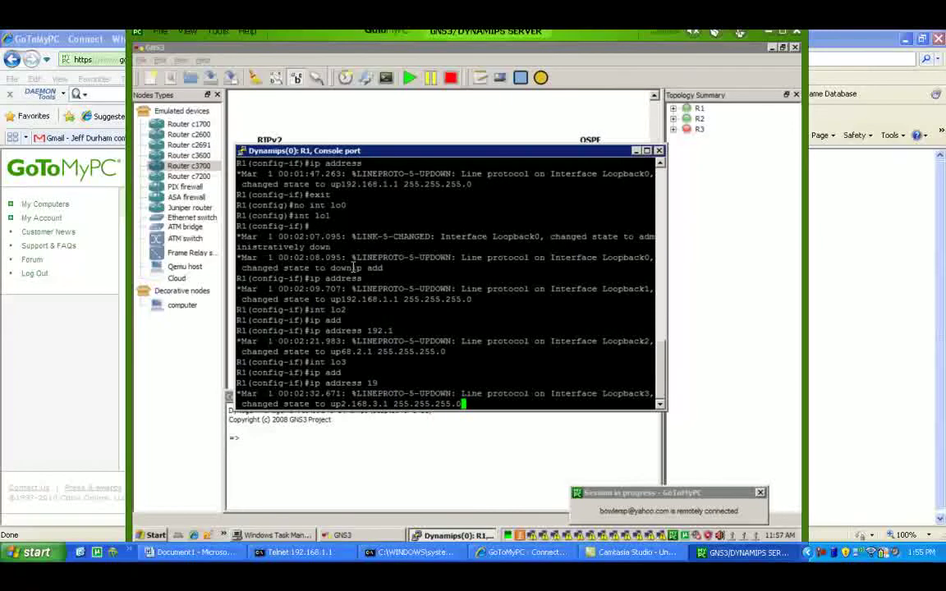